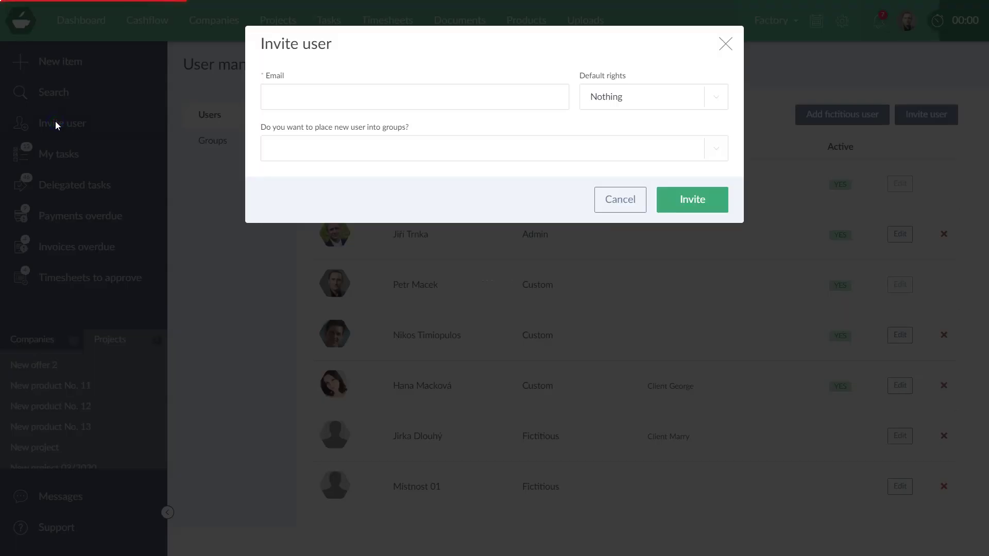
- Close the current Invite user dialog and reopen it from the settings gear menu
click(726, 39)
click(842, 21)
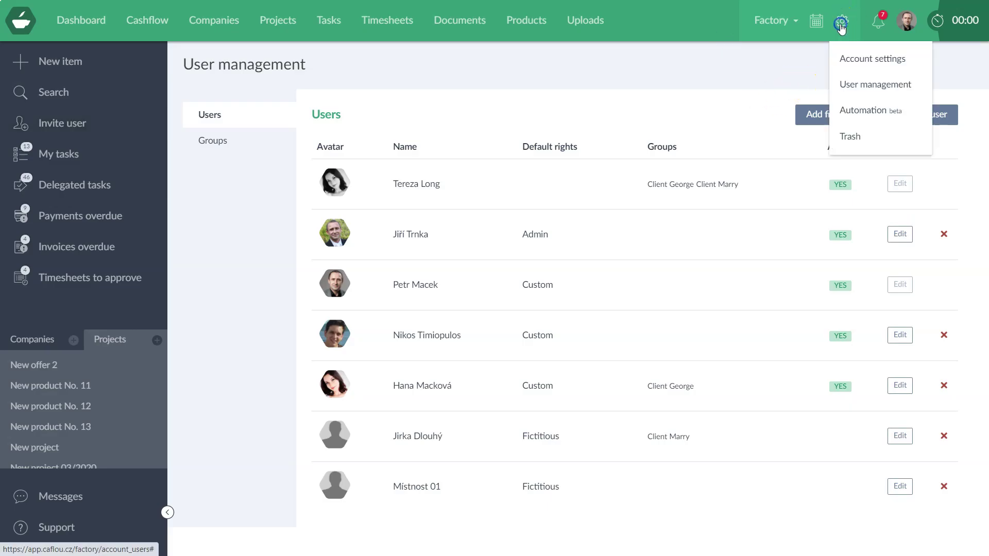
click(771, 87)
click(910, 116)
- Invite the new user's e-mail address with default rights Nothing and no groups assigned
click(346, 96)
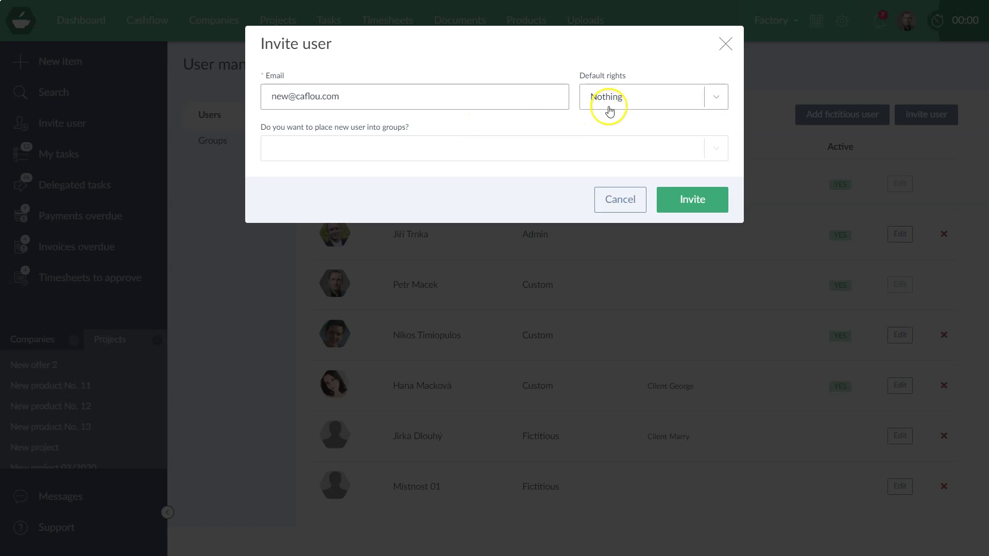
click(297, 155)
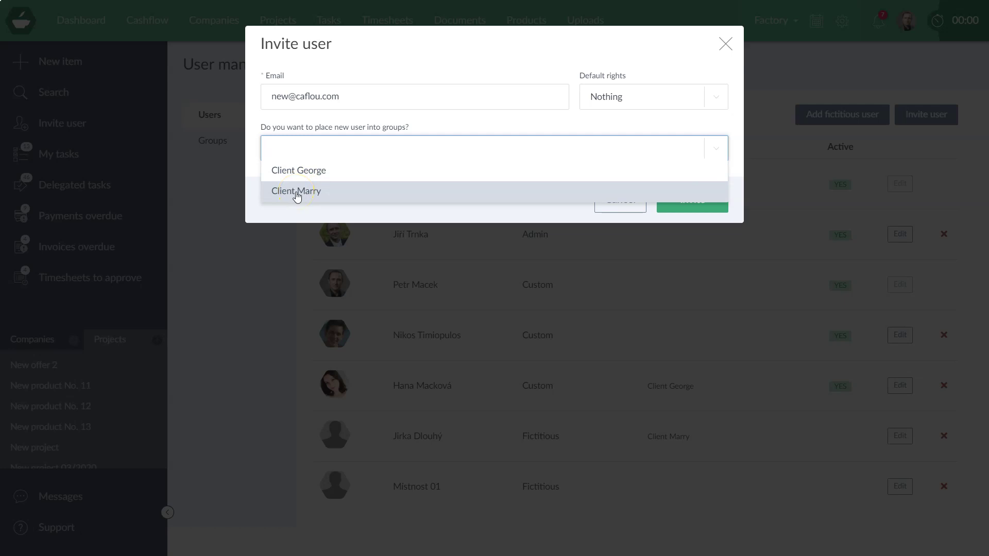
click(623, 103)
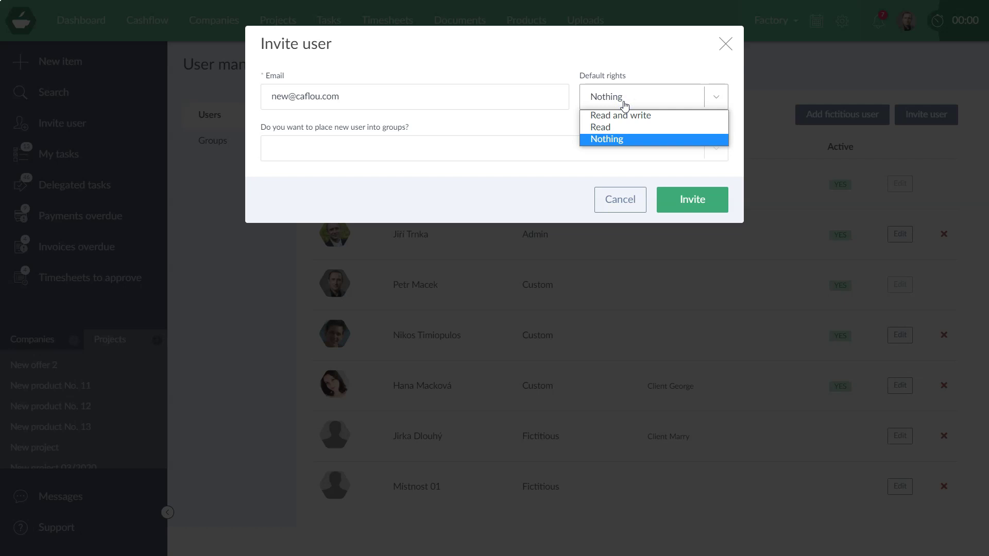
click(391, 148)
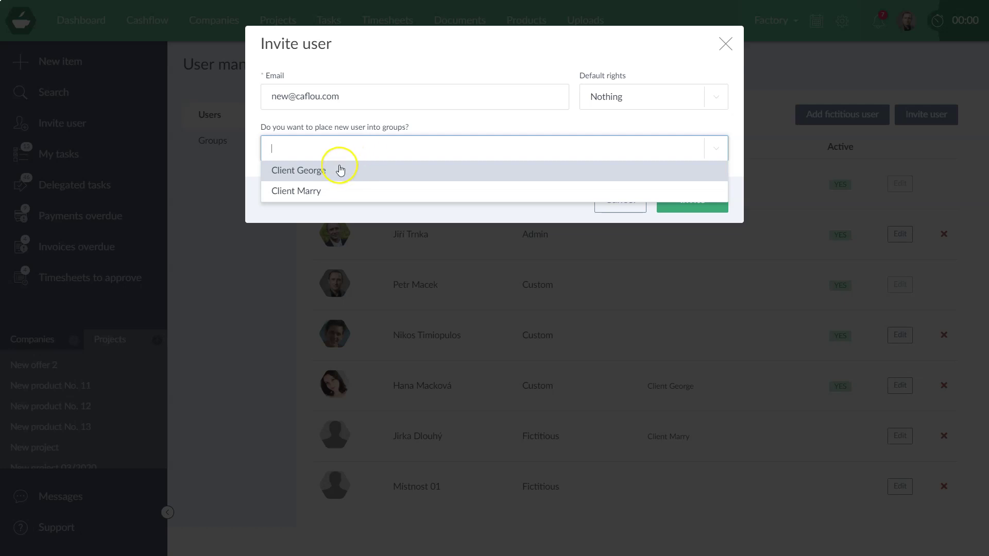
click(520, 62)
click(587, 99)
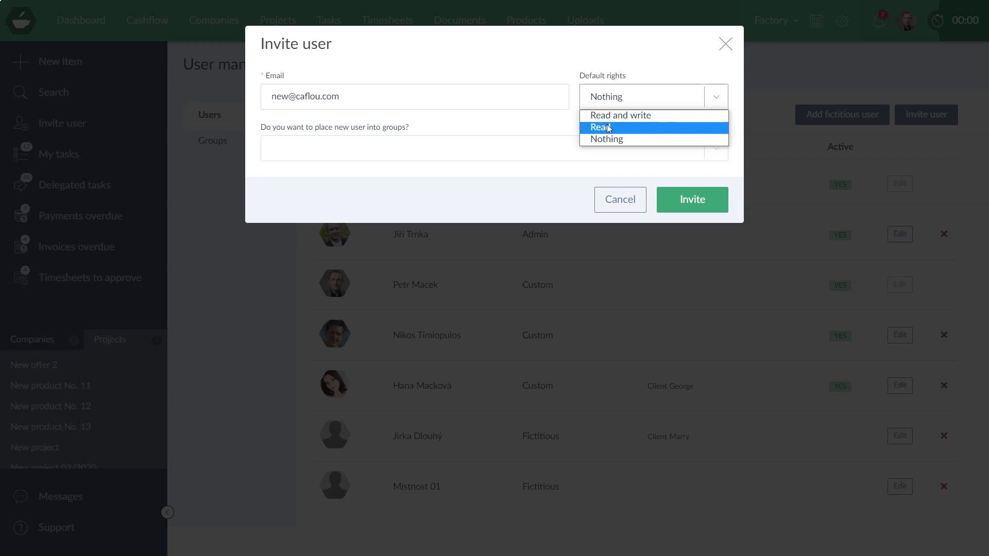
click(611, 118)
click(613, 142)
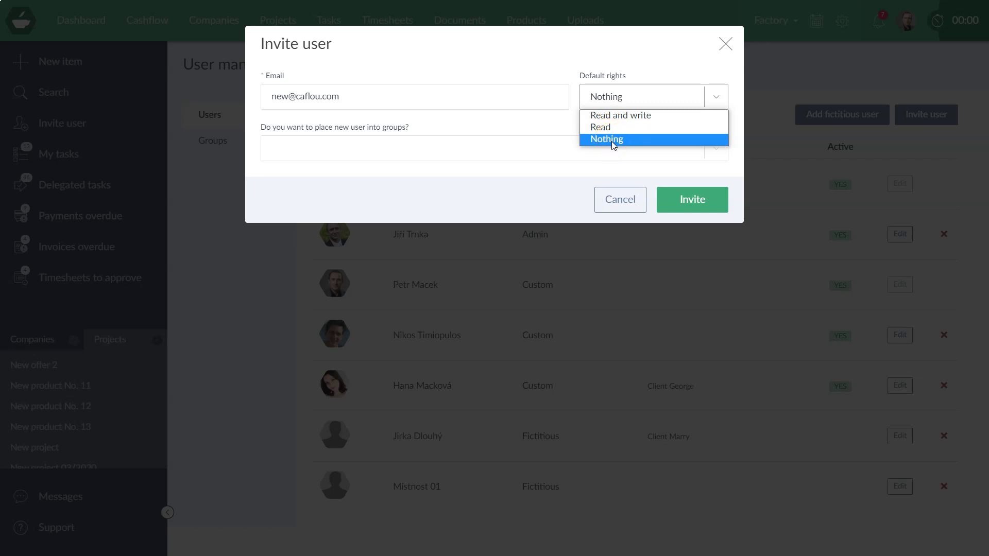
click(612, 140)
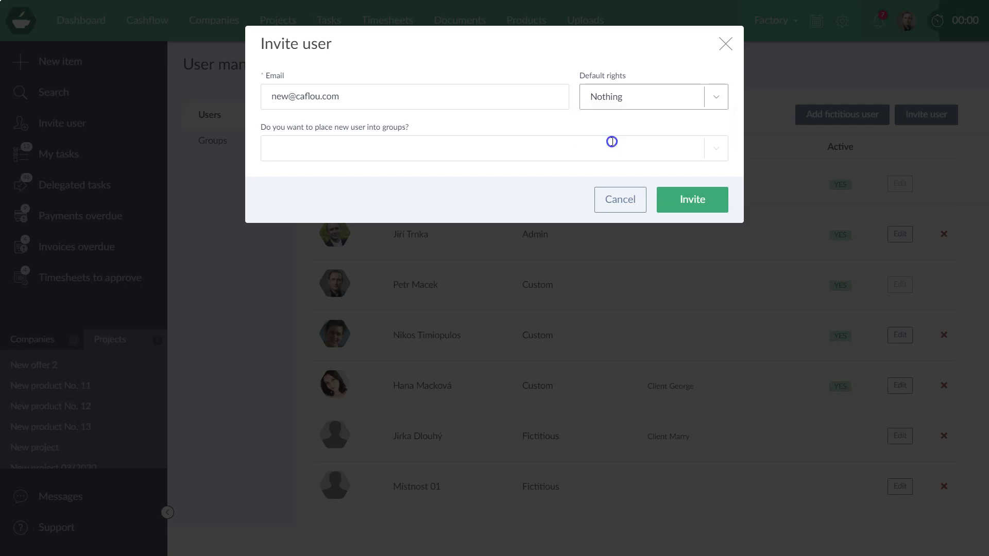
click(694, 200)
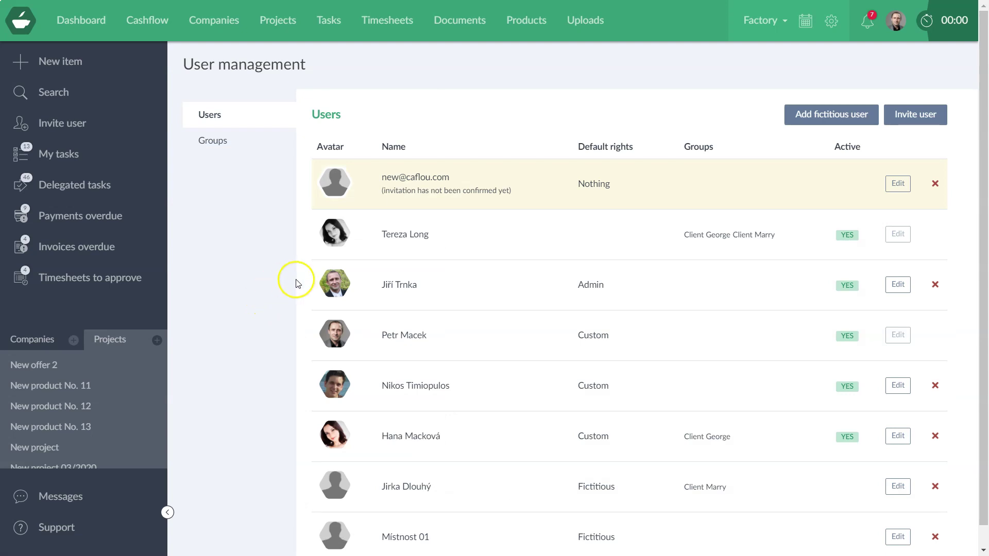
- Scroll the User management list to check the new unconfirmed user with rights Nothing
scroll(525, 388, down, 1)
scroll(442, 232, up, 1)
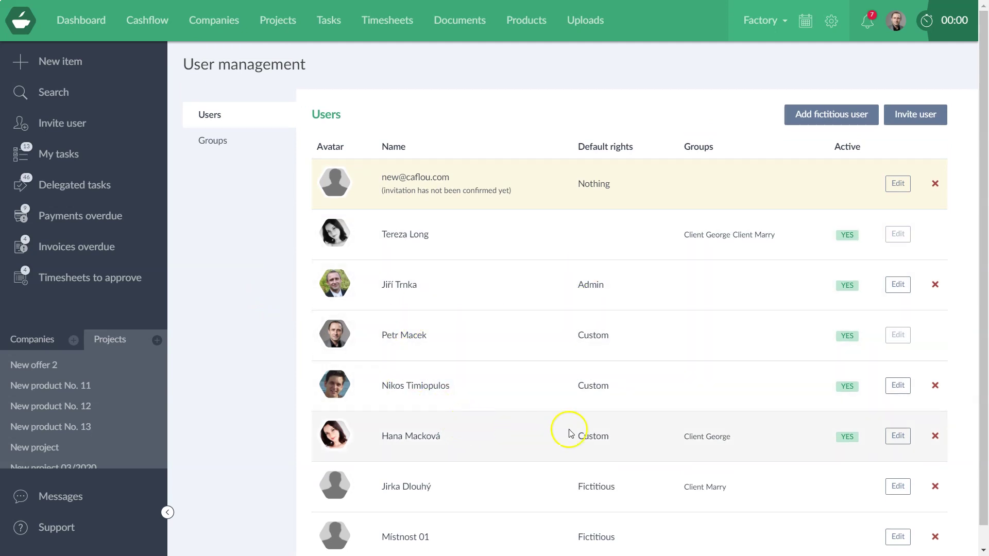
- Open the Client George user's rights and tick Companies Read, Write and Health defaults
click(896, 436)
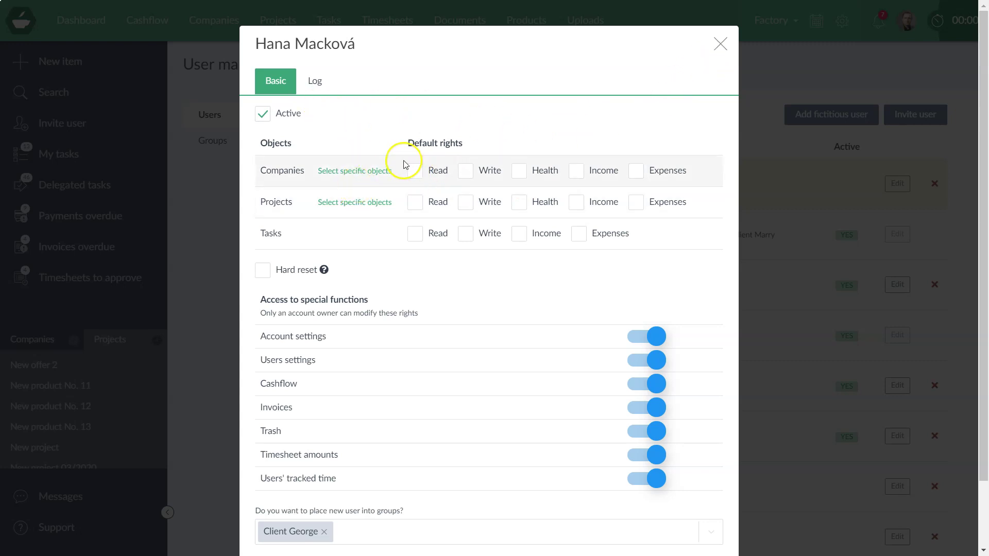
click(415, 172)
click(465, 170)
click(519, 170)
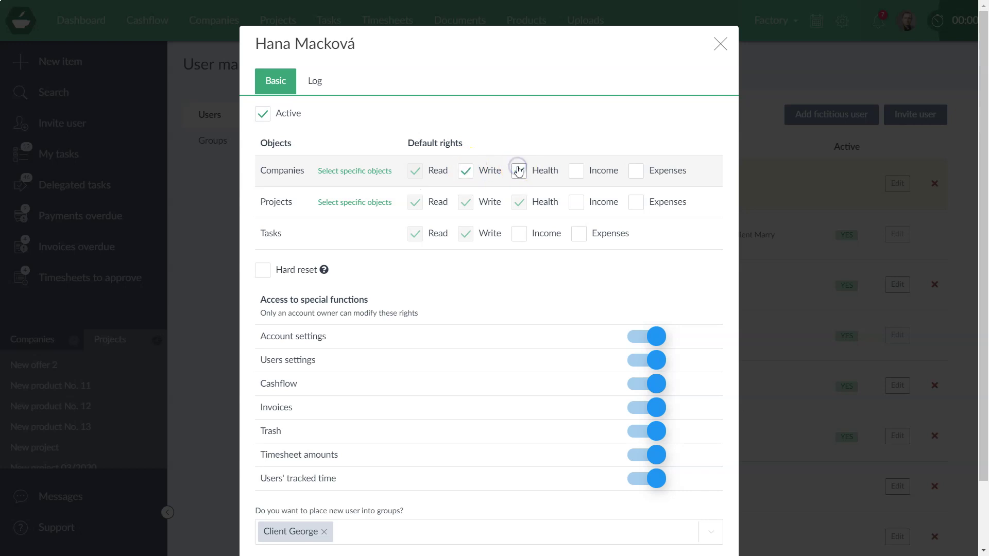
- Try Read and Write rights for Client George and Client Mary, discard them, and reopen the user's settings
click(354, 170)
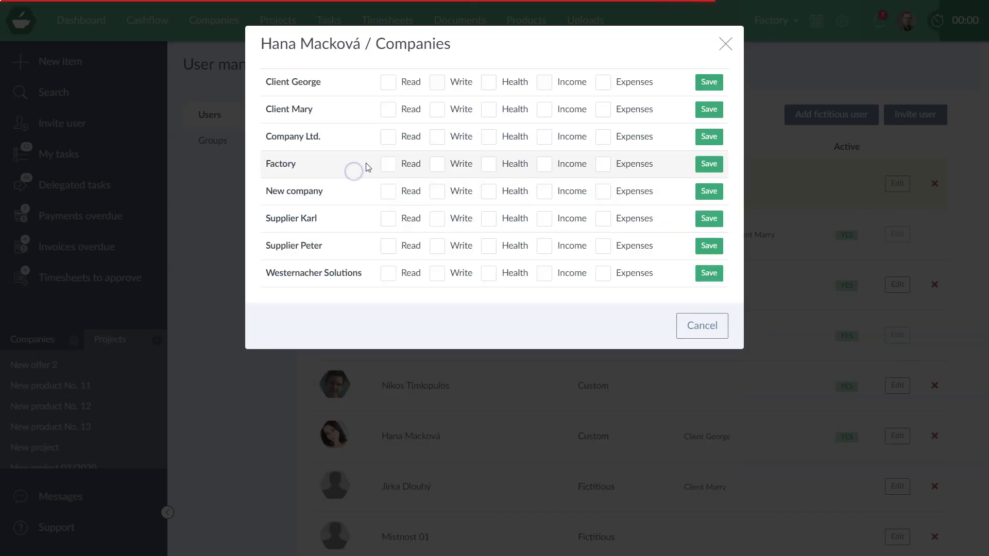
click(387, 88)
click(387, 110)
click(438, 84)
click(437, 111)
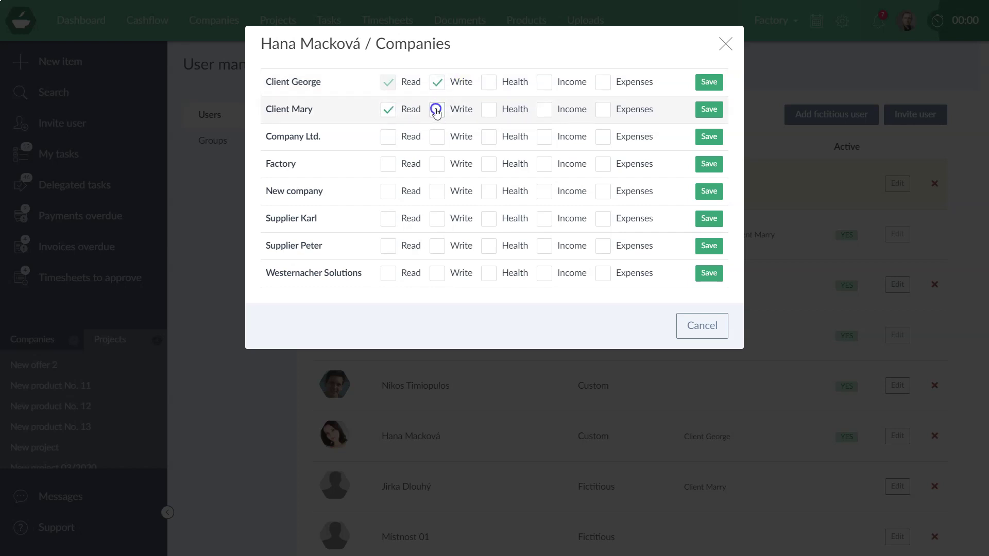
click(726, 44)
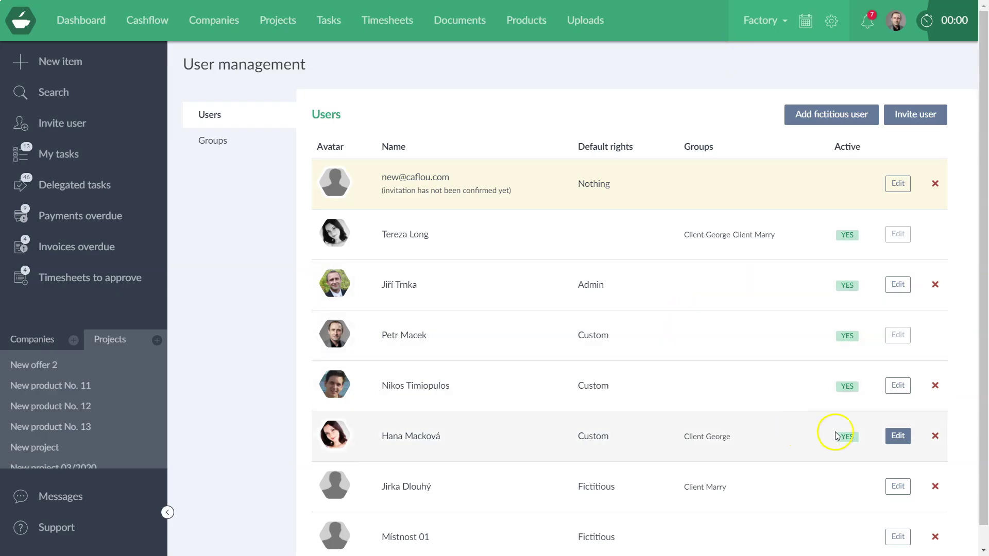
click(908, 437)
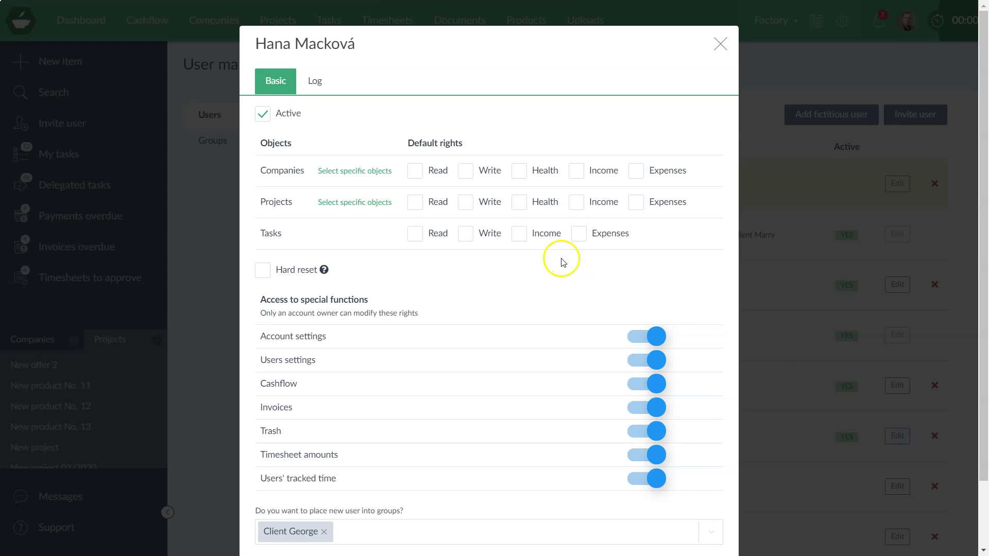
- Review the user's special function toggles, then close the Edit form without saving
scroll(556, 260, down, 2)
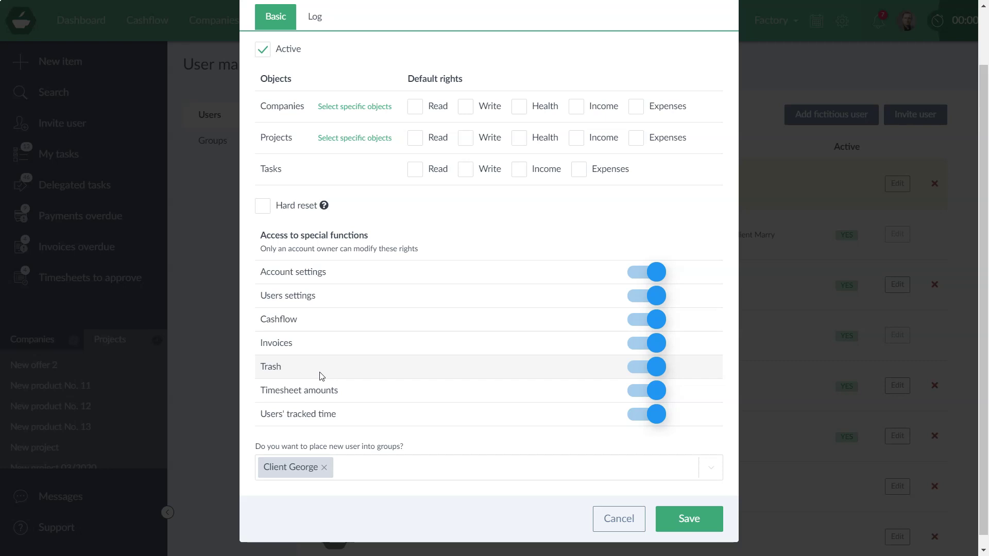
scroll(320, 375, down, 1)
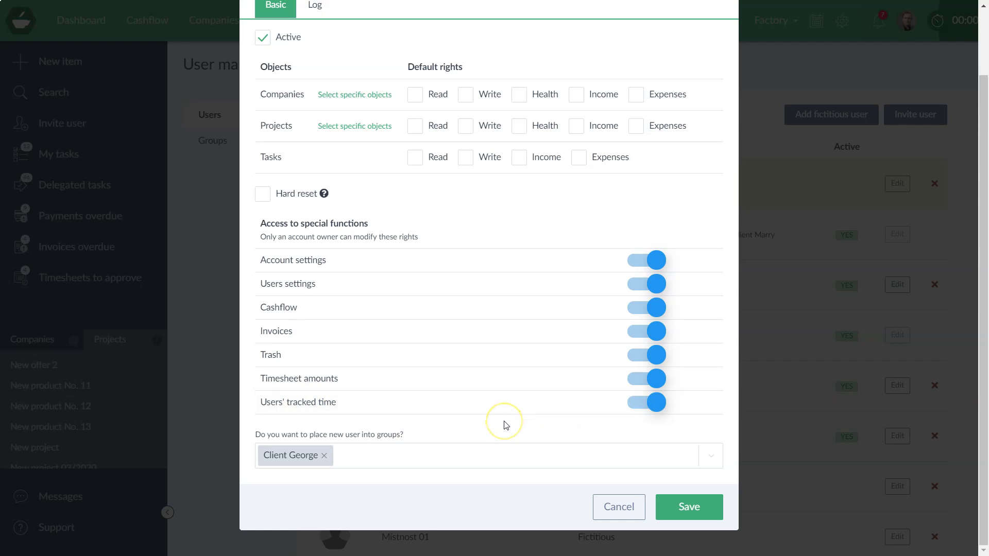
scroll(499, 401, up, 2)
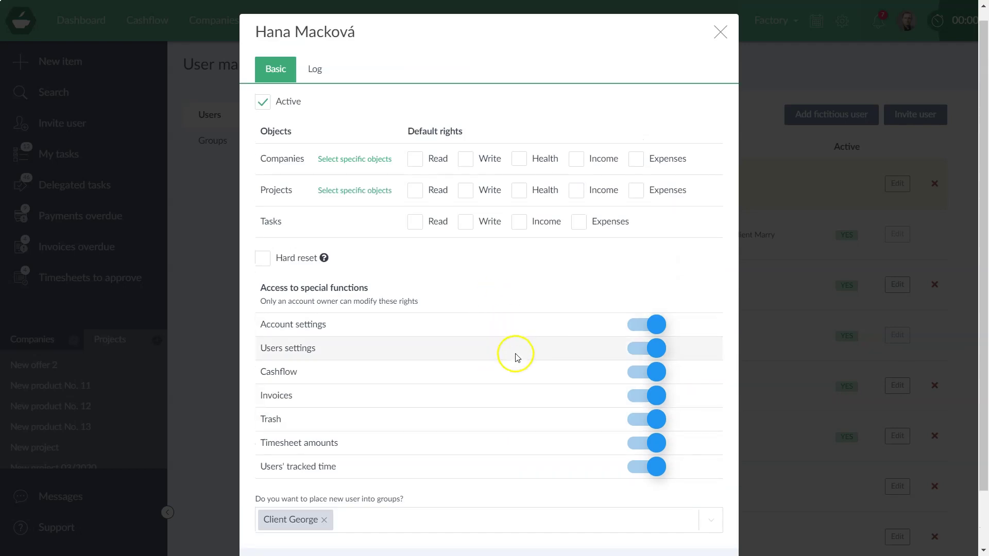
scroll(489, 335, down, 2)
scroll(498, 376, up, 2)
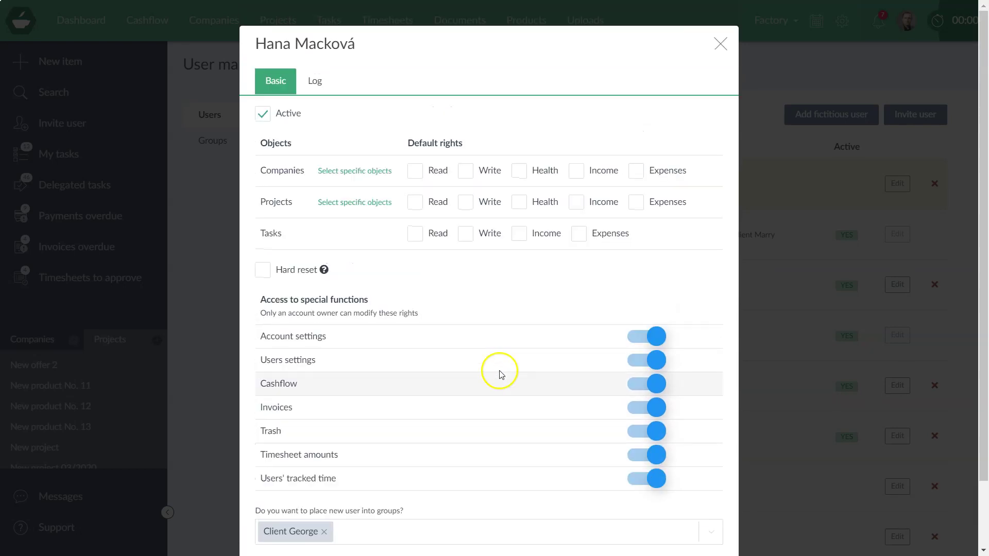
click(720, 44)
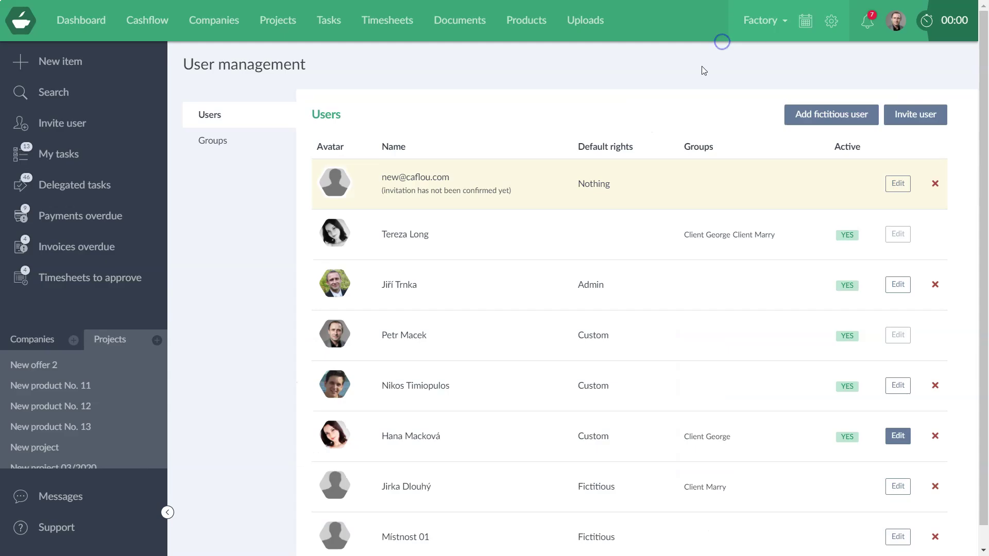
- Start a new project from the Projects list and view its Privacy access rights
click(210, 25)
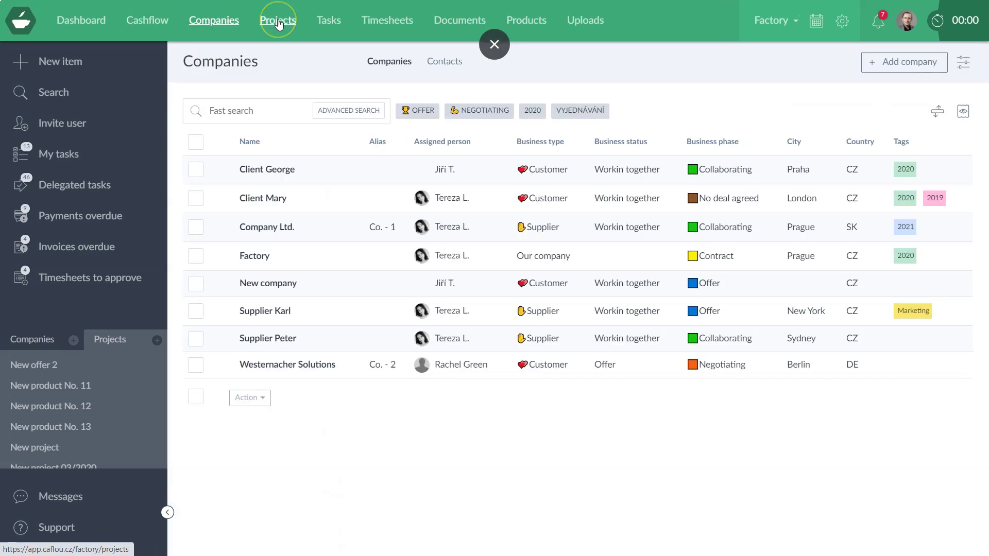
click(278, 23)
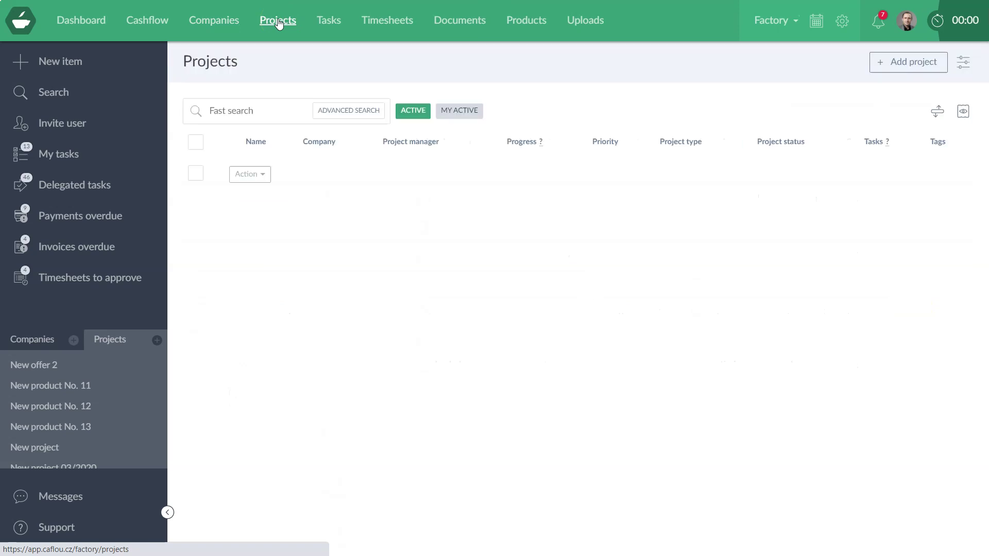
click(905, 62)
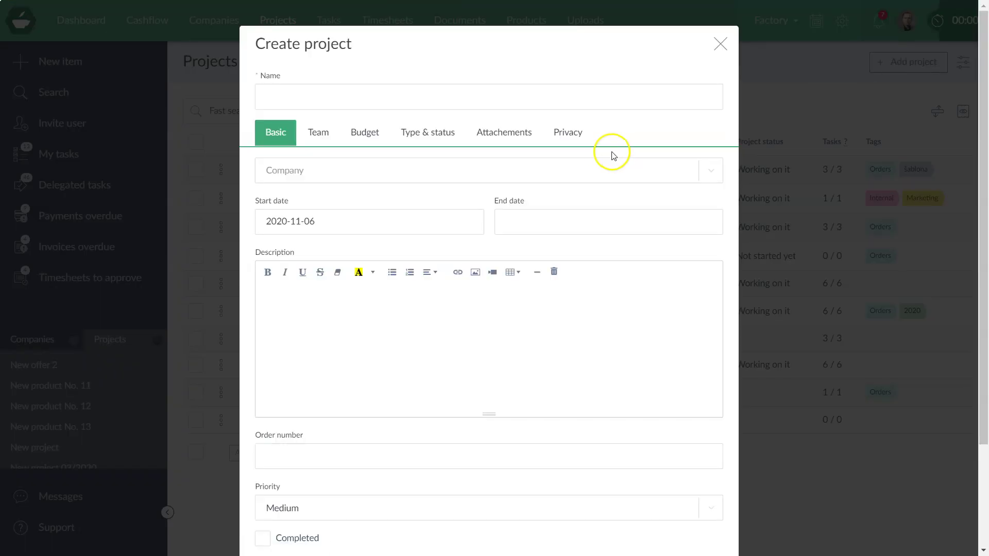
click(565, 133)
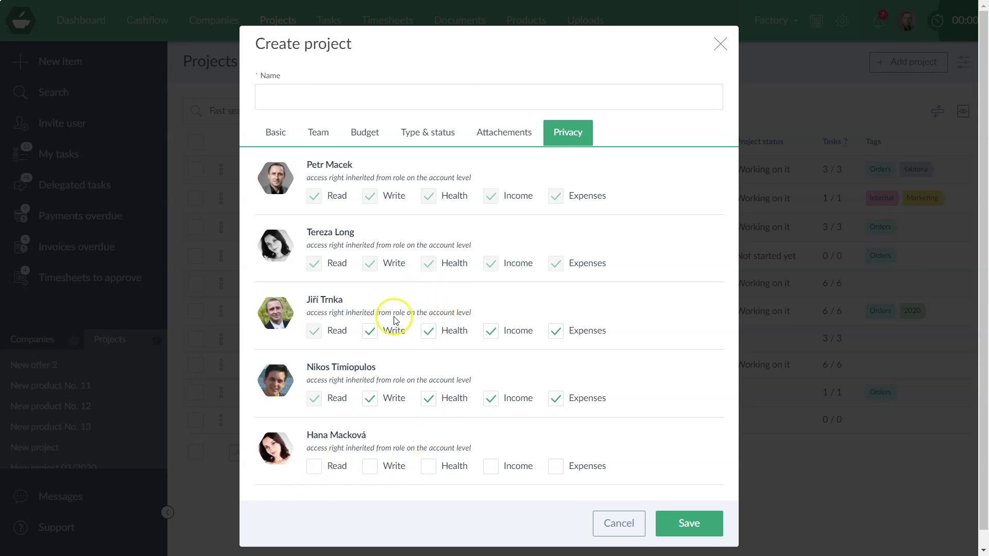
- Untick a team member's Health, Read and one other right, then discard the project form
click(427, 331)
click(359, 334)
click(315, 332)
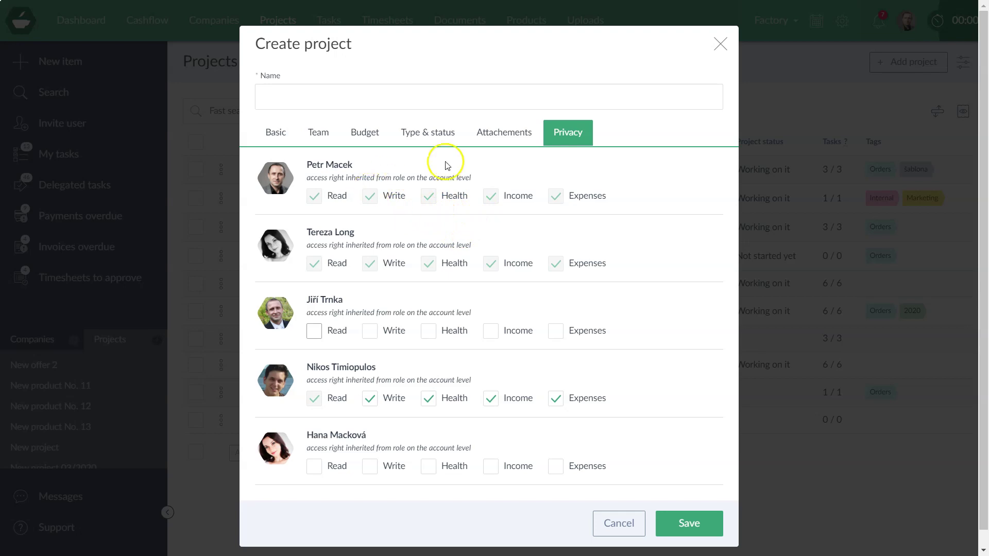
click(720, 46)
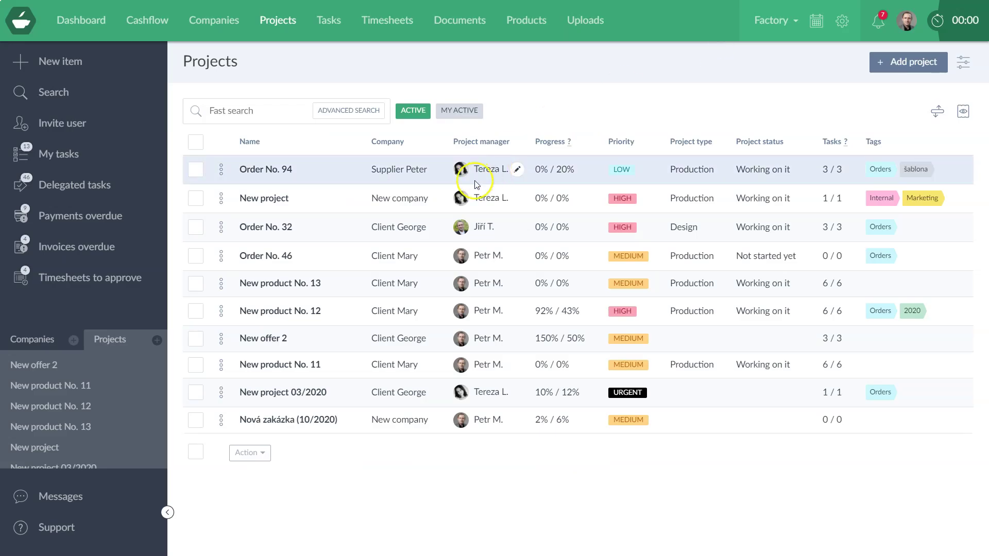
mouse_move(445, 202)
click(903, 65)
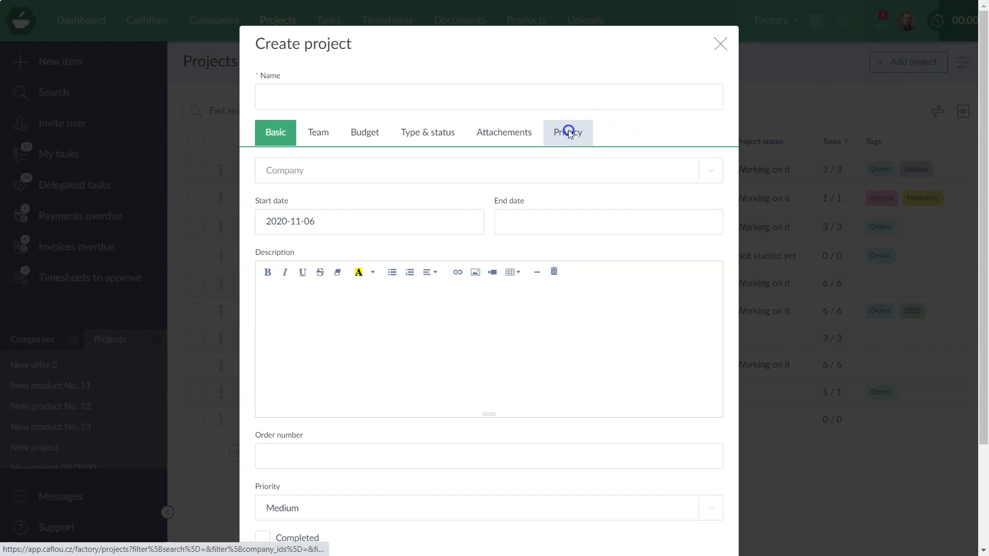
click(568, 132)
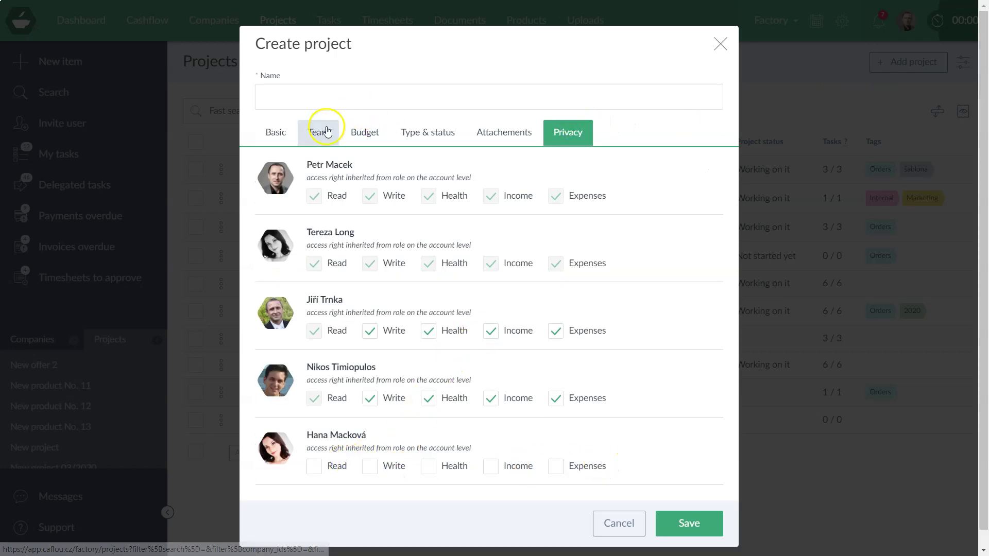
click(322, 129)
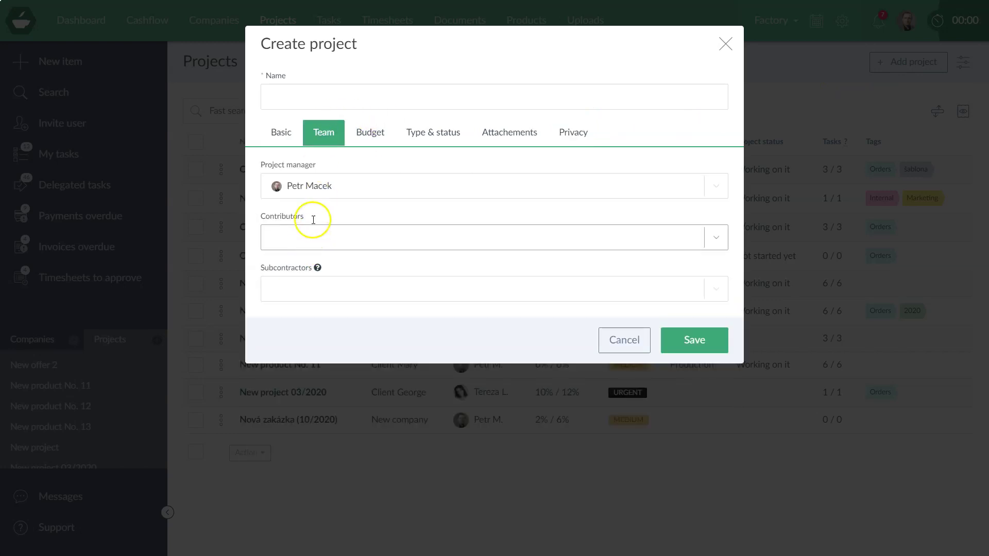
click(323, 189)
click(340, 325)
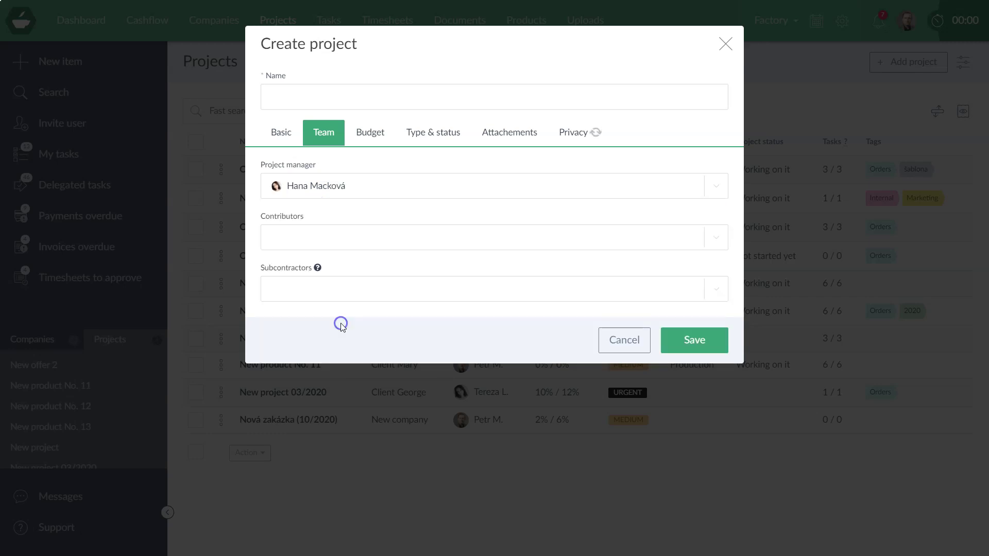
click(563, 136)
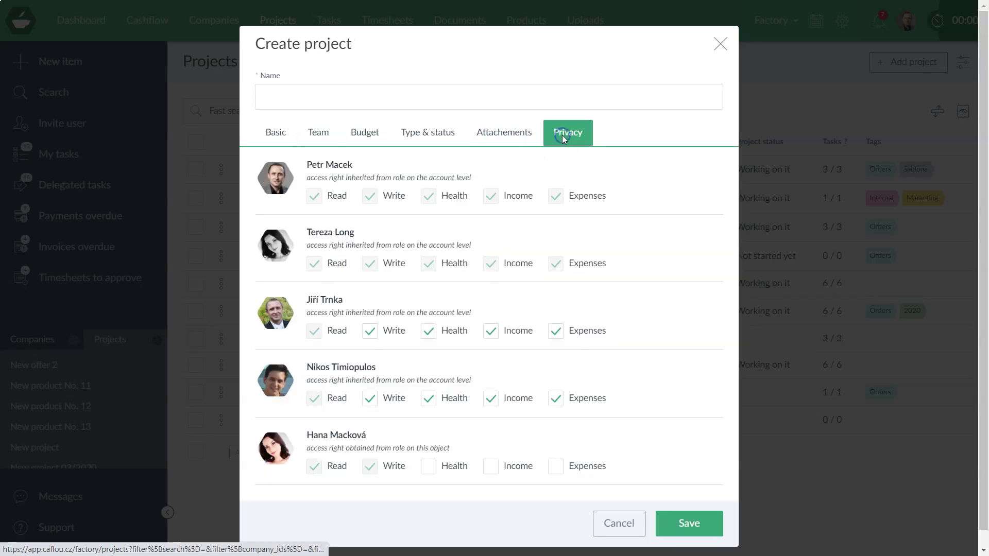
scroll(427, 351, down, 1)
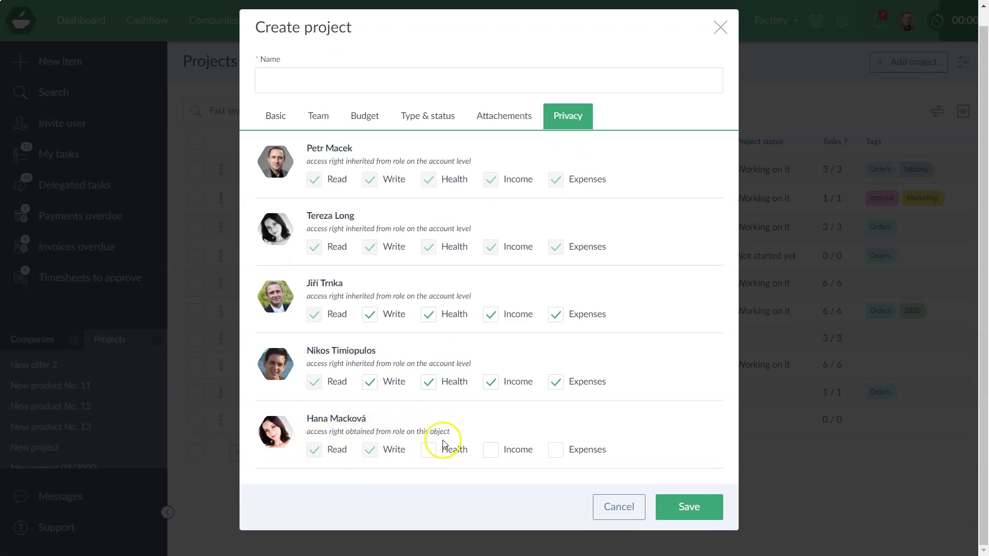
click(721, 25)
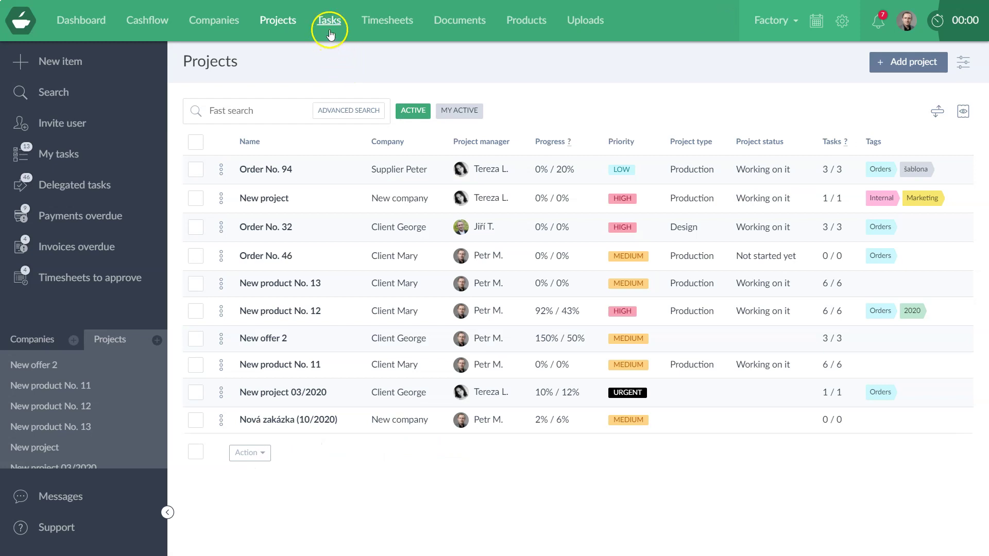
- Start a new company from the Companies list and look over its Privacy access rights
click(237, 23)
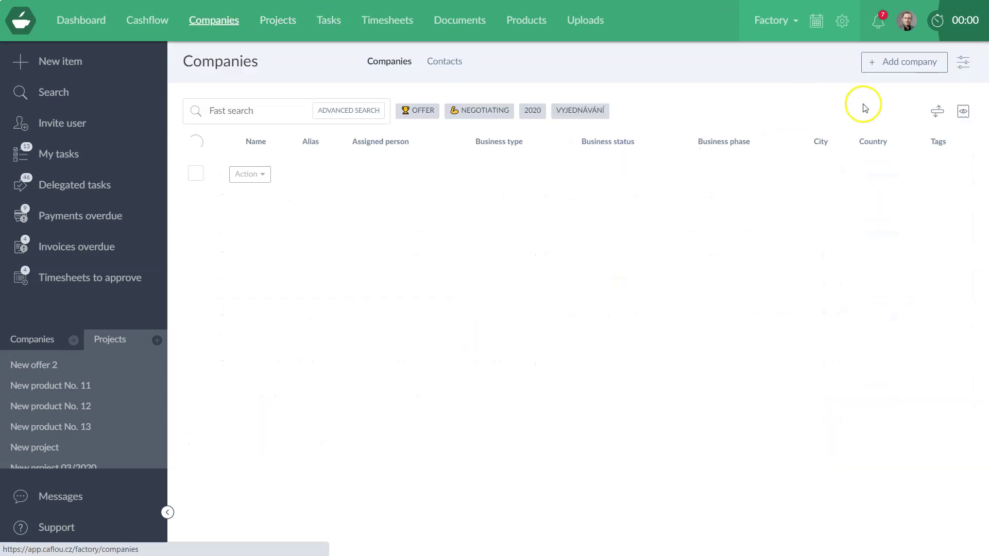
click(895, 62)
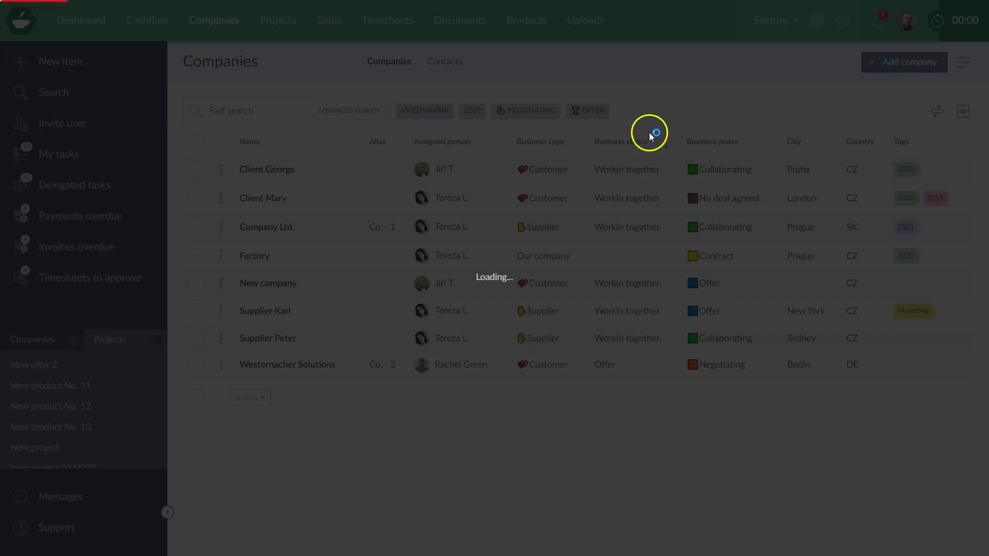
click(609, 130)
scroll(340, 443, down, 1)
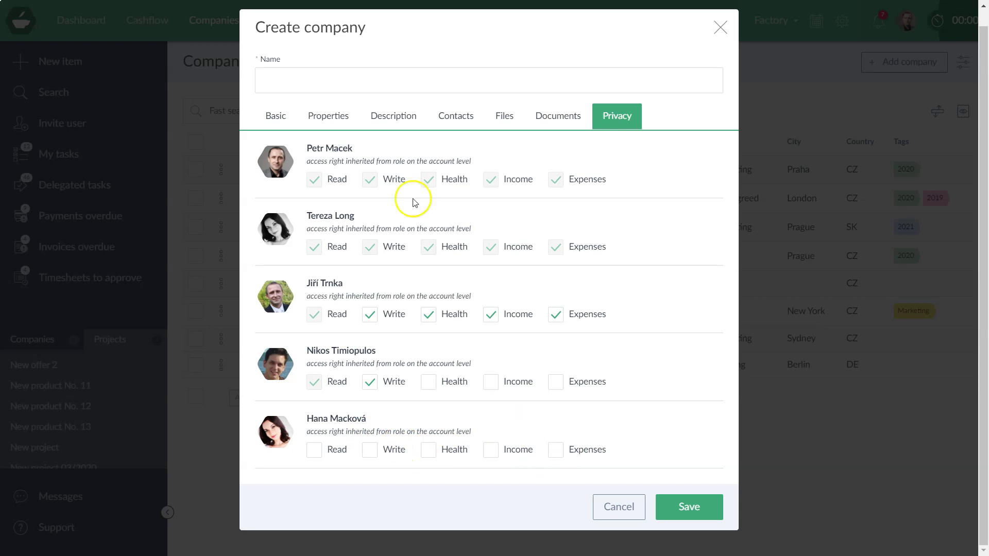
- Set the invited user as Assigned person, recheck the Privacy rights, and discard the company form
click(336, 117)
click(272, 129)
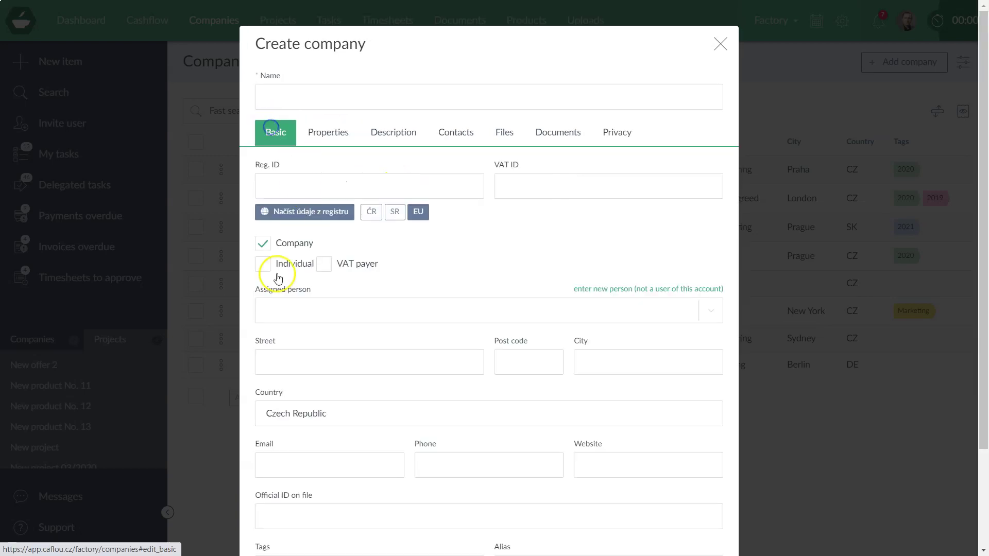
click(285, 311)
click(314, 450)
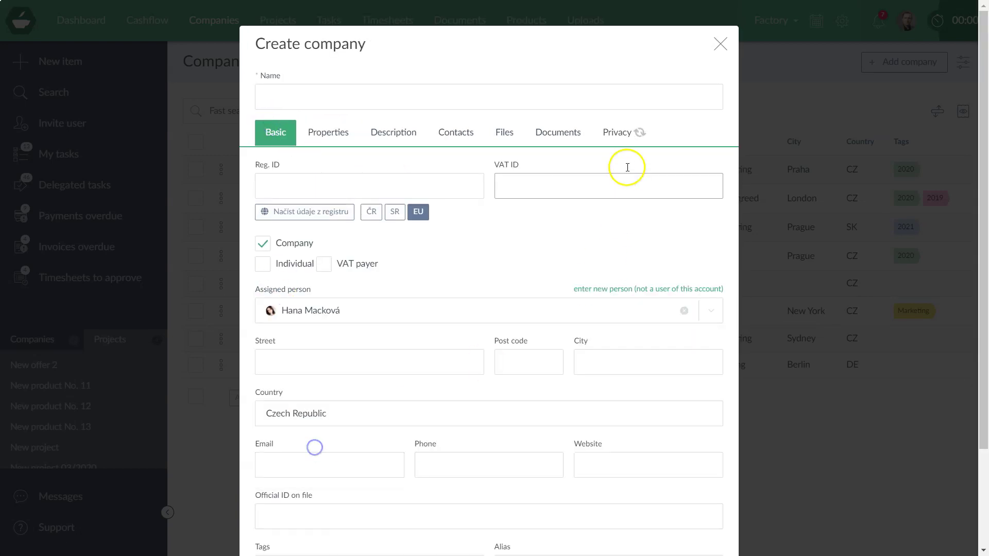
click(620, 134)
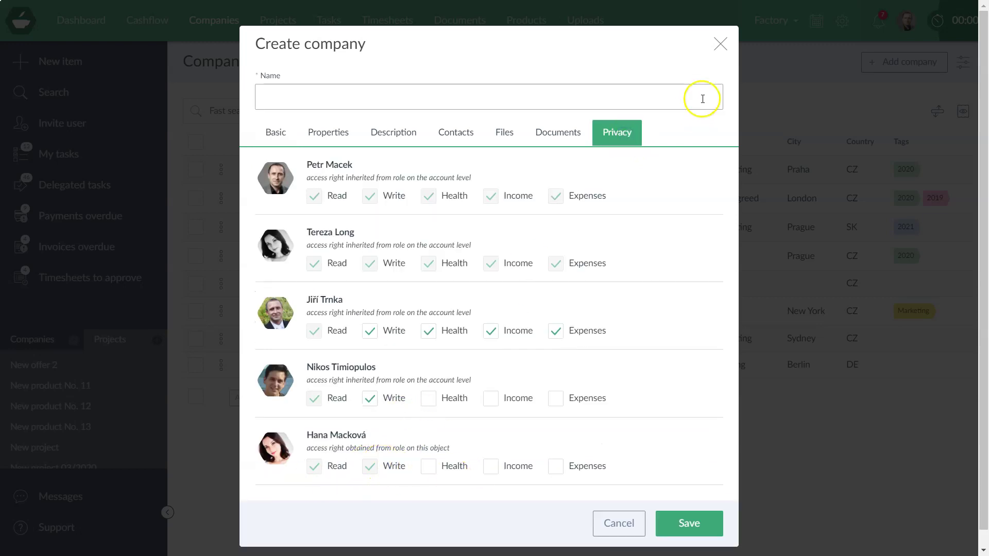
click(720, 45)
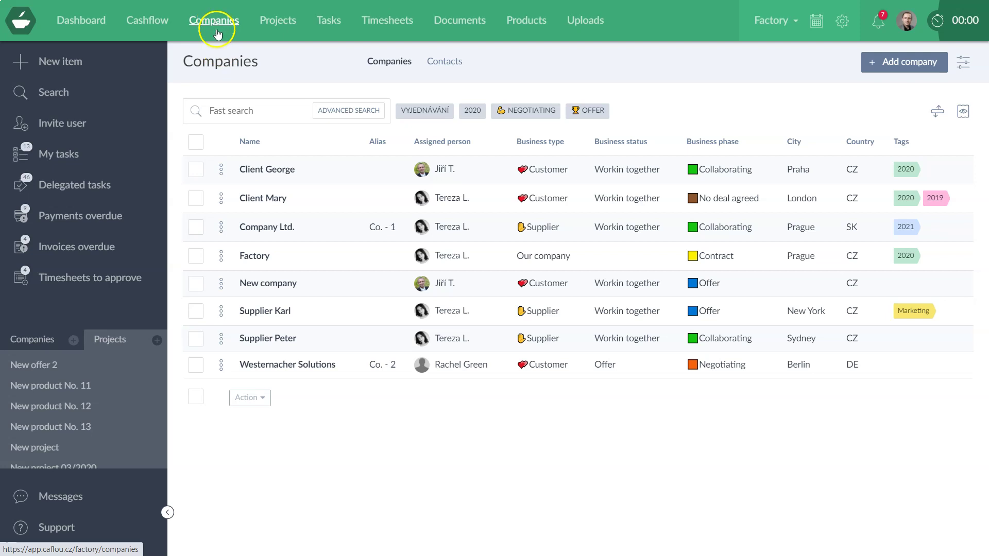
click(217, 32)
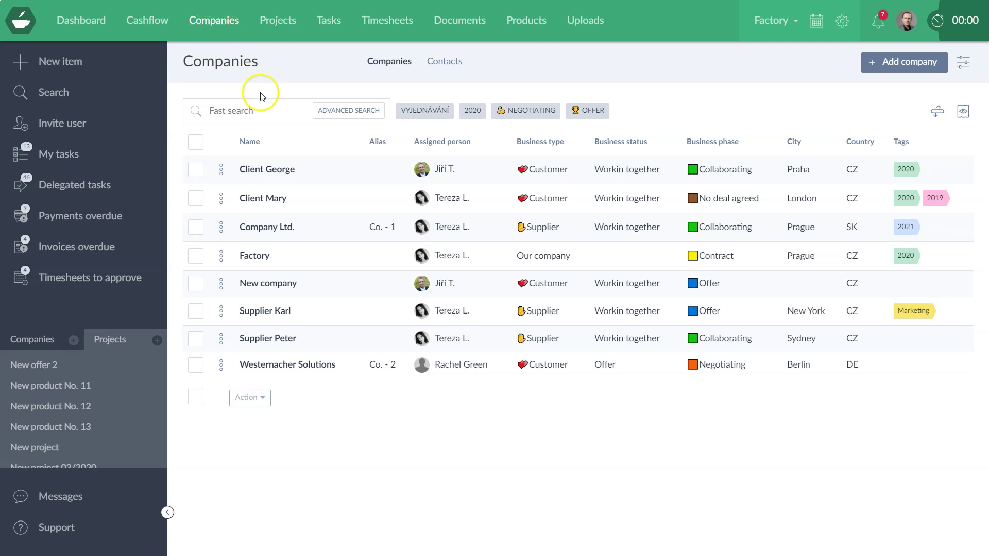